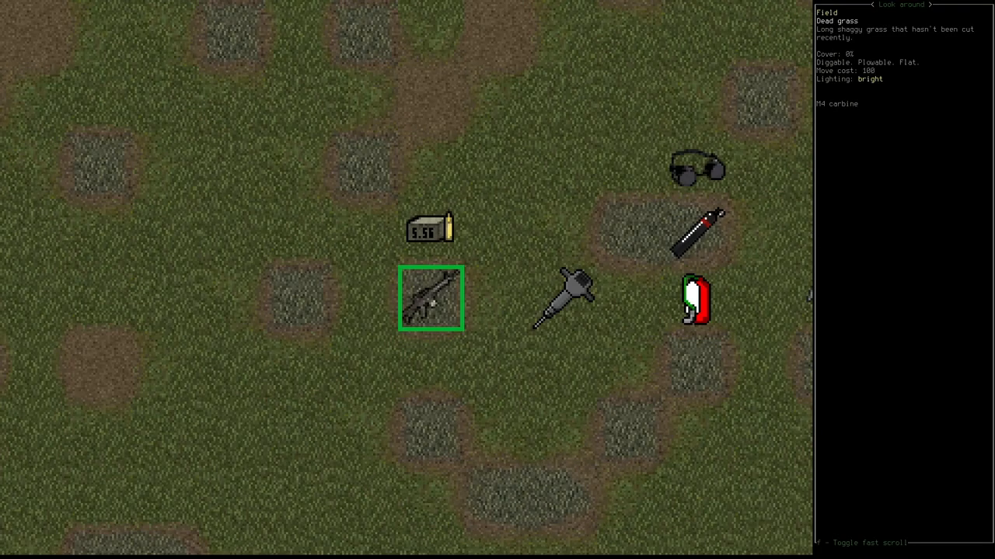
# Step: Inspect the jackhammer and acetylene torch on the grass, then climb over the fence
pyautogui.press('Right')
pyautogui.press('Right')
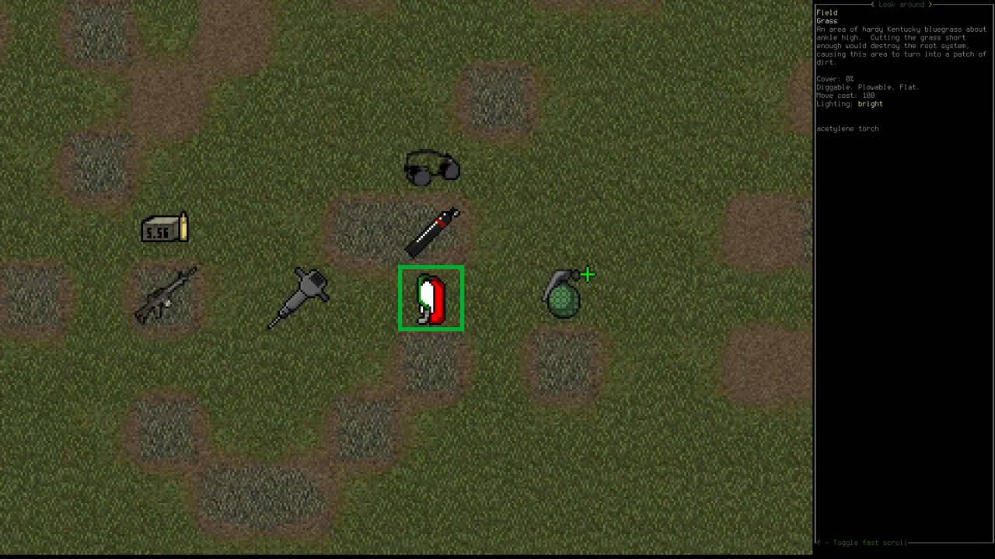
pyautogui.press('Right')
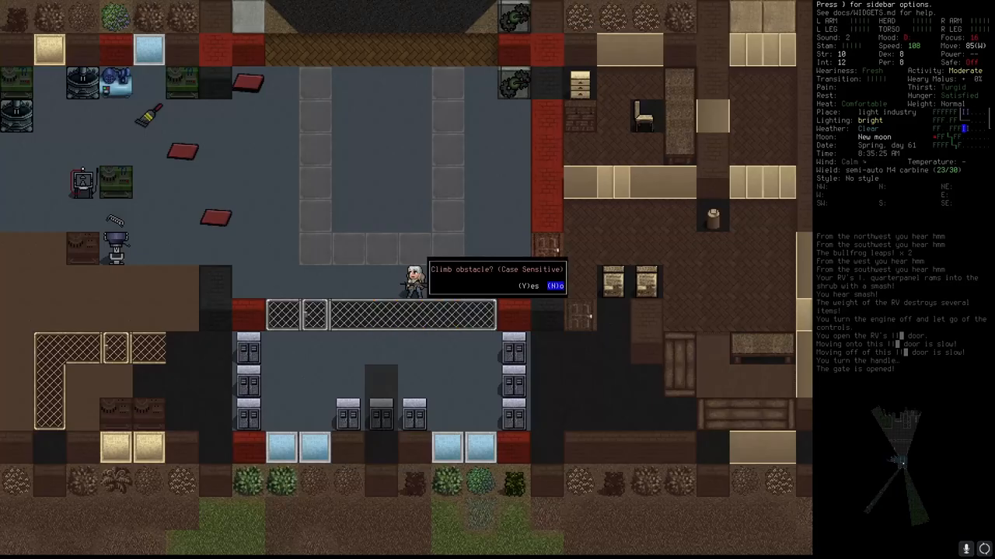
pyautogui.press('Y')
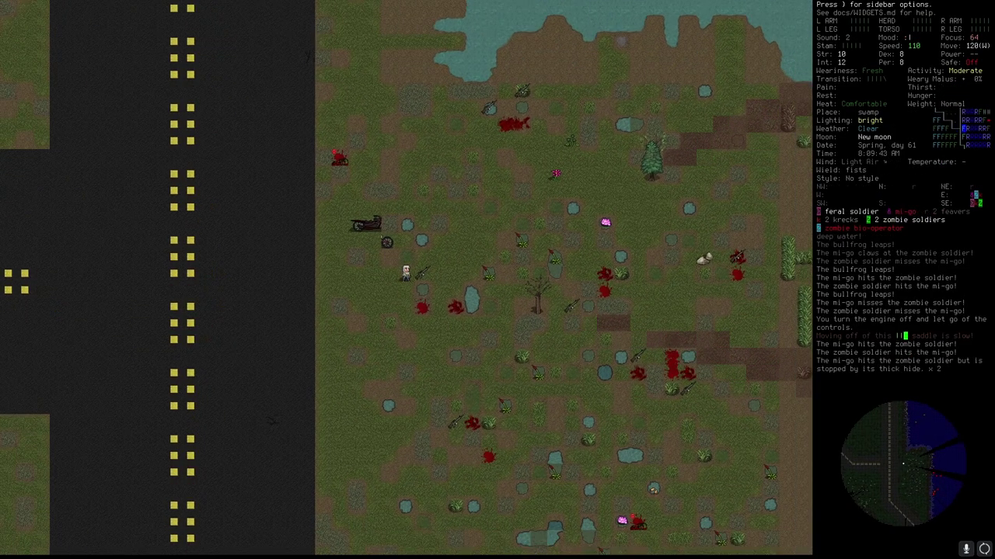
# Step: Wield the M4 carbine and pan the overmap toward the Trans-Coast Logistics building
pyautogui.press('w')
pyautogui.press('Right')
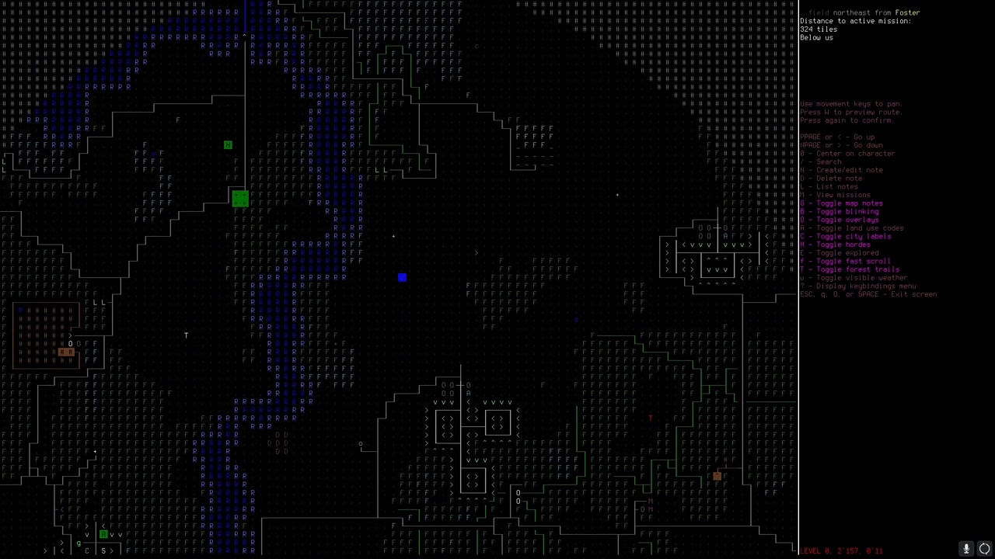
pyautogui.press('Right')
pyautogui.press('Right')
pyautogui.press('Up')
pyautogui.press('Up')
pyautogui.press('Right')
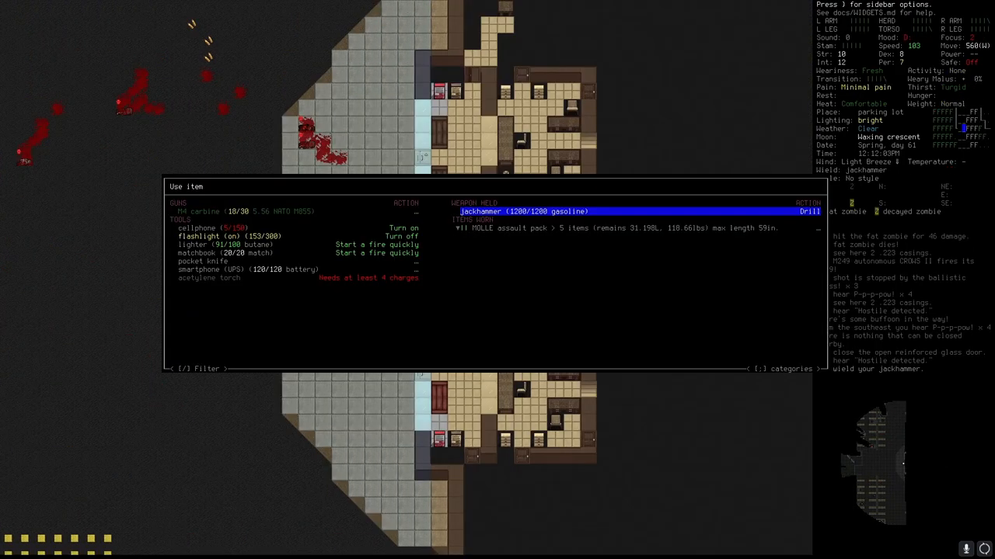
# Step: Drill through the concrete wall with the jackhammer, lay a plank over the pit and step inside
pyautogui.press('Return')
pyautogui.press('Right')
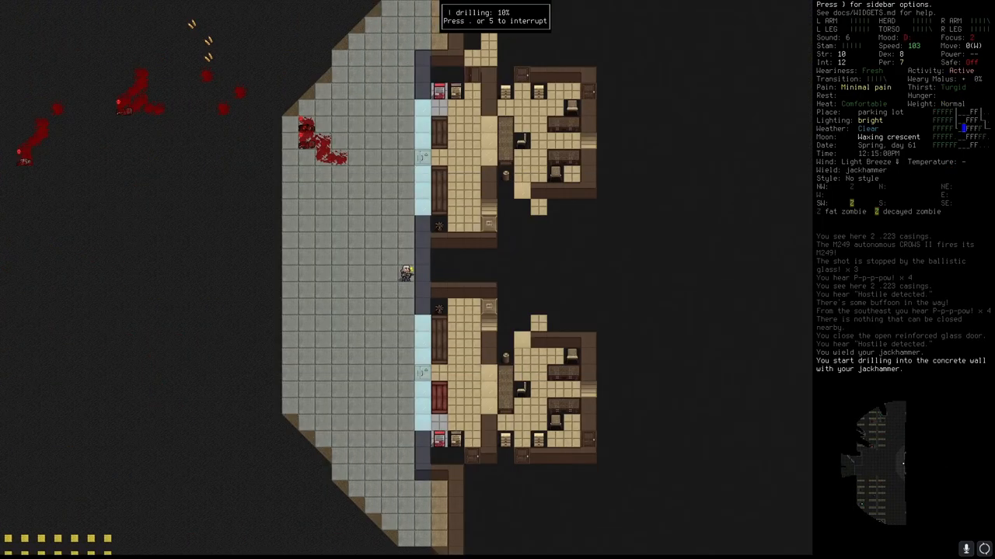
pyautogui.press('a')
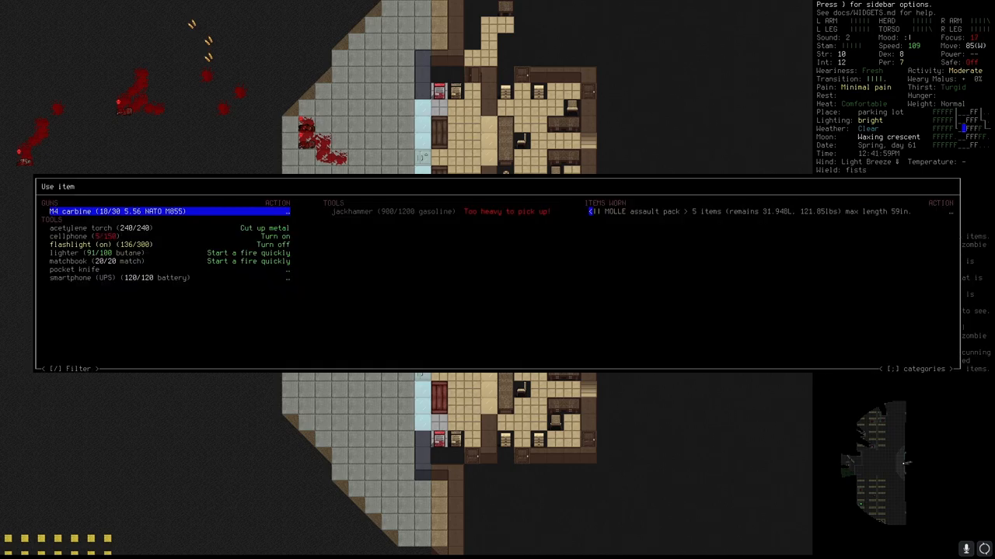
pyautogui.press('Down')
pyautogui.press('Escape')
pyautogui.press('w')
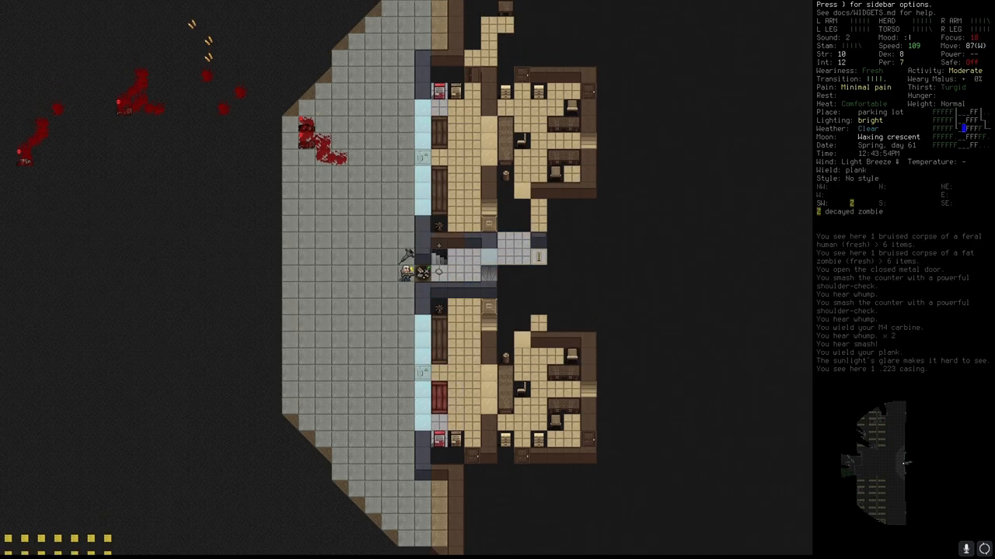
pyautogui.press('Return')
pyautogui.press('Y')
pyautogui.press('z')
pyautogui.press('z')
pyautogui.press('l')
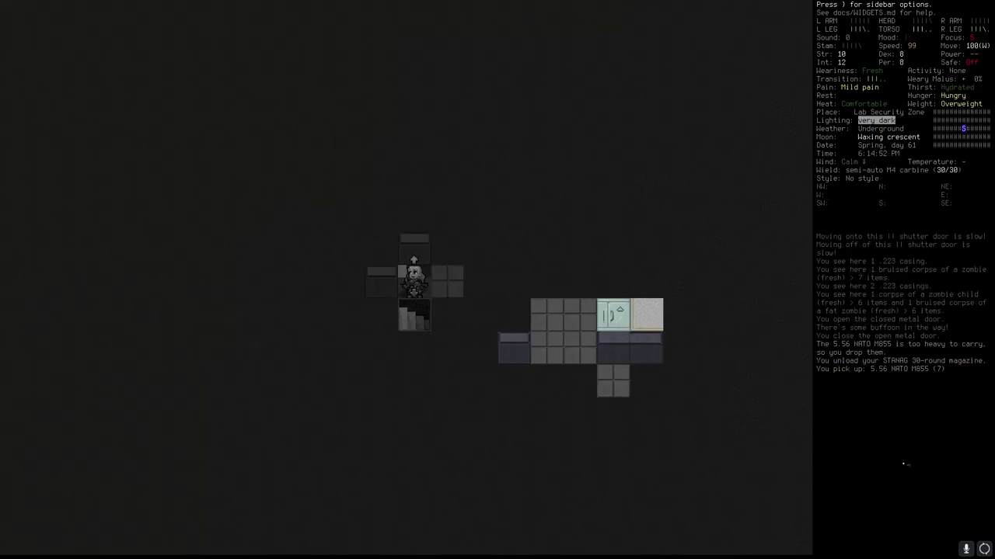
# Step: Switch on the flashlight and walk east then south through the dark security zone
pyautogui.press('a')
pyautogui.press('Return')
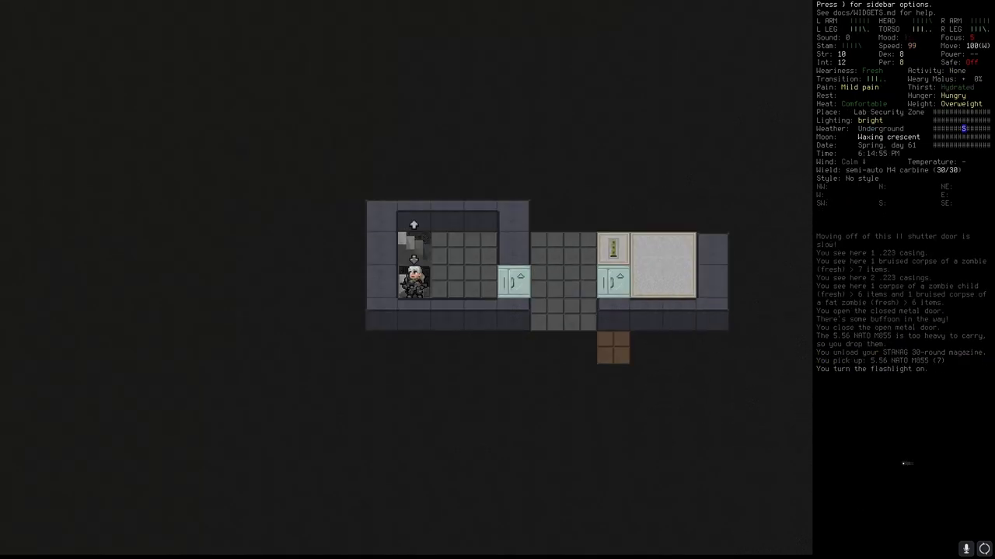
pyautogui.press('l')
pyautogui.press('5')
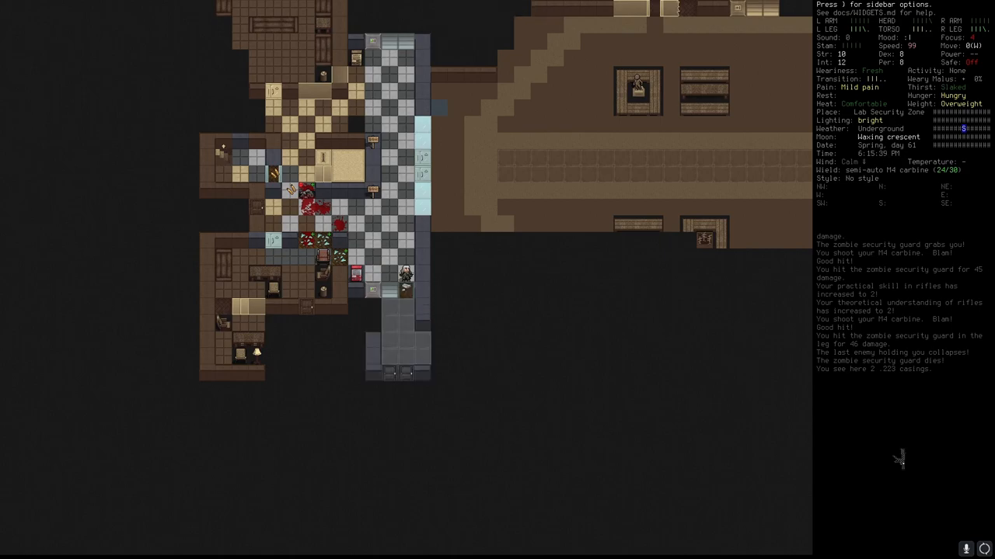
pyautogui.press('j')
pyautogui.press('j')
pyautogui.press('j')
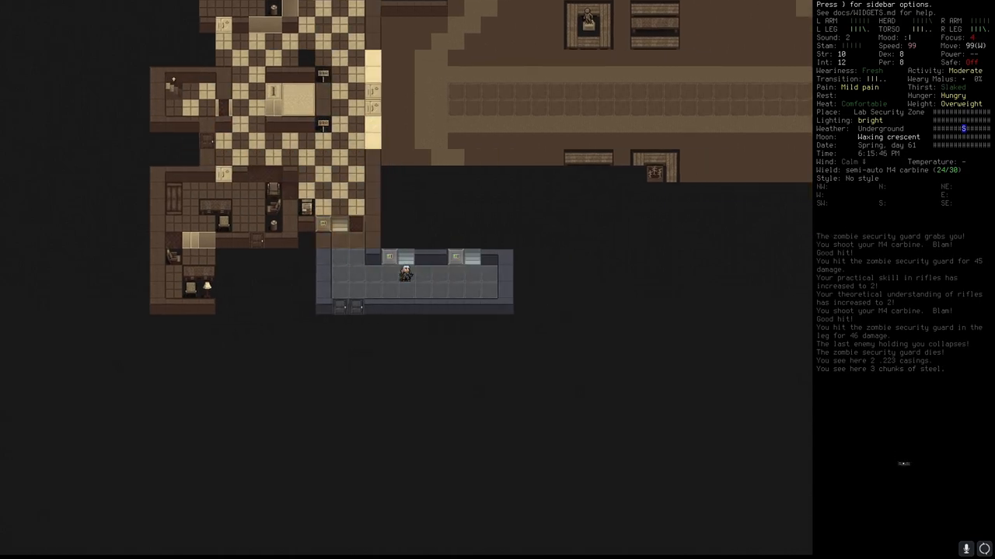
pyautogui.press('Escape')
pyautogui.press('j')
pyautogui.press('j')
# Step: Descend the stairs to the lower level and open the closed metal door
pyautogui.press('>')
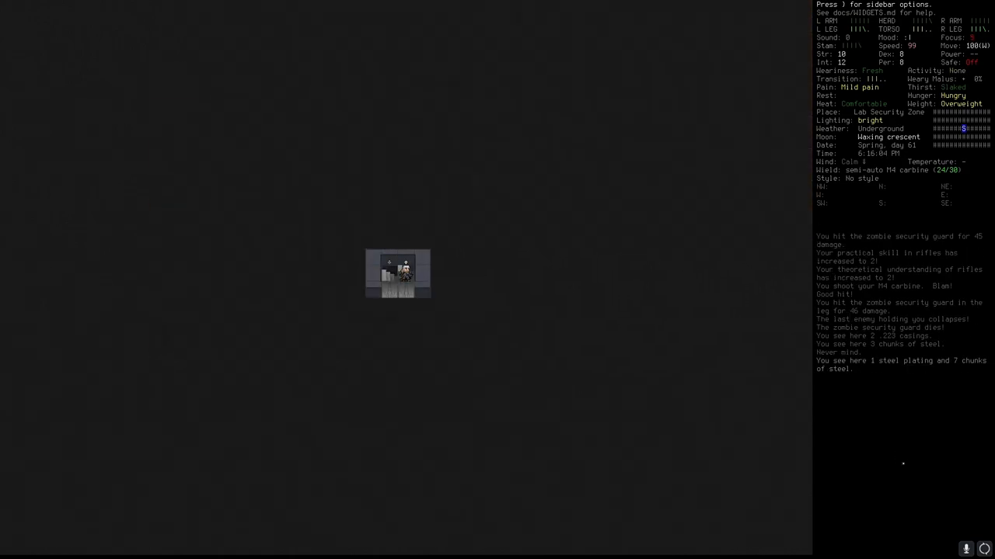
pyautogui.press('h')
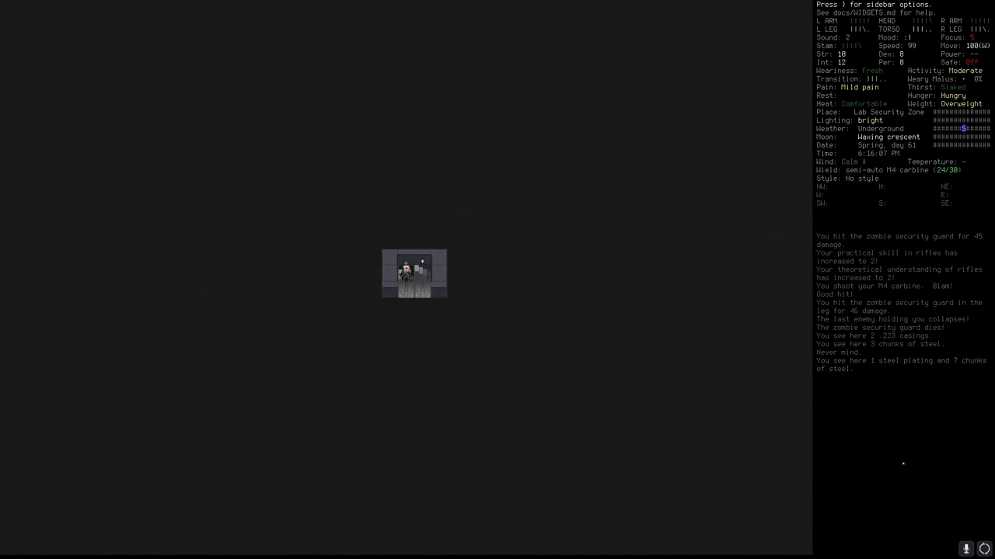
pyautogui.press('j')
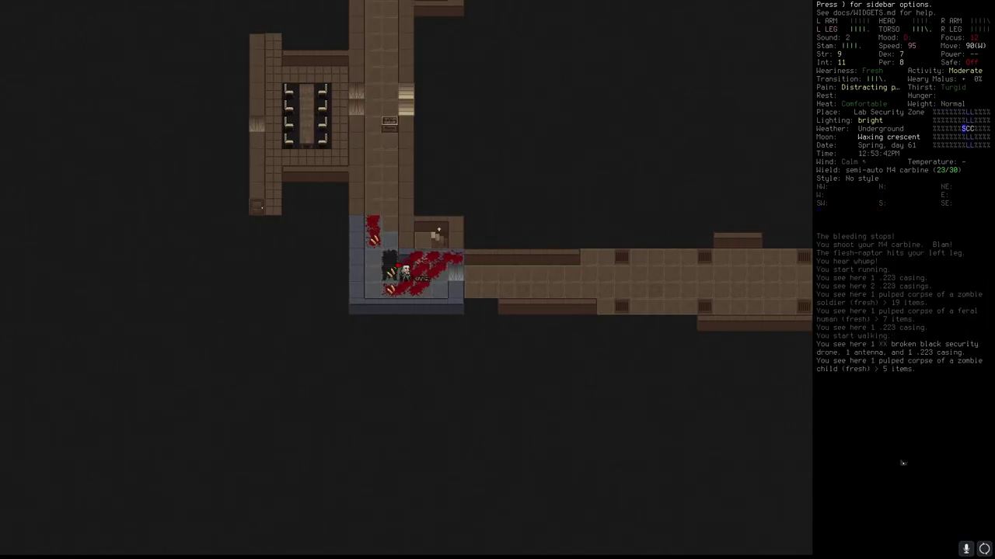
# Step: Peek north and east along the bloody corridors for enemies while advancing
pyautogui.press('X')
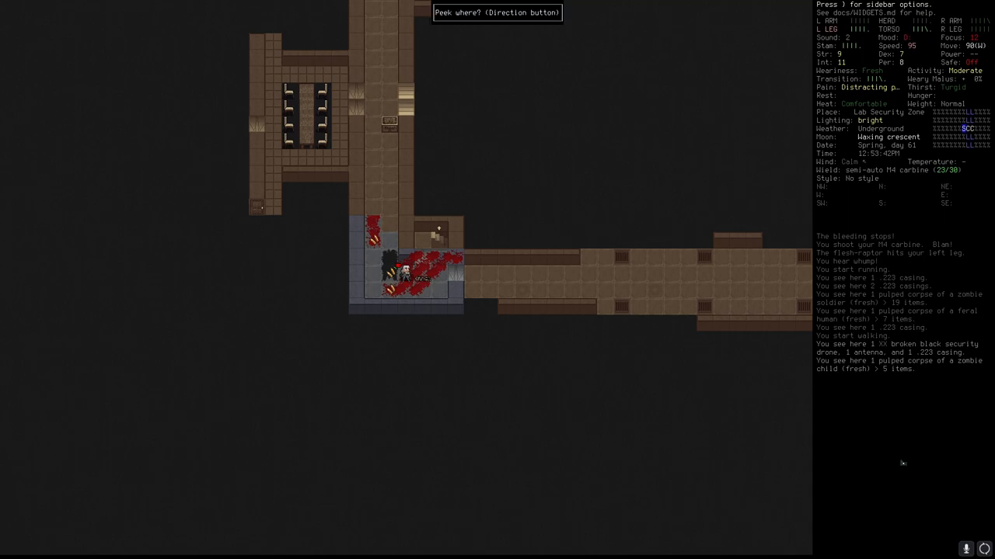
pyautogui.press('k')
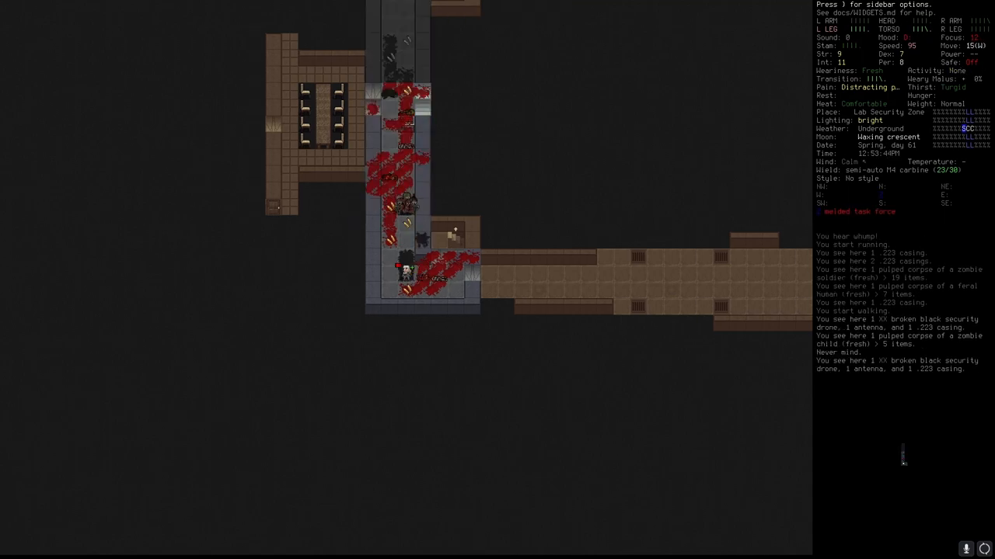
pyautogui.press('h')
pyautogui.press('h')
pyautogui.press('h')
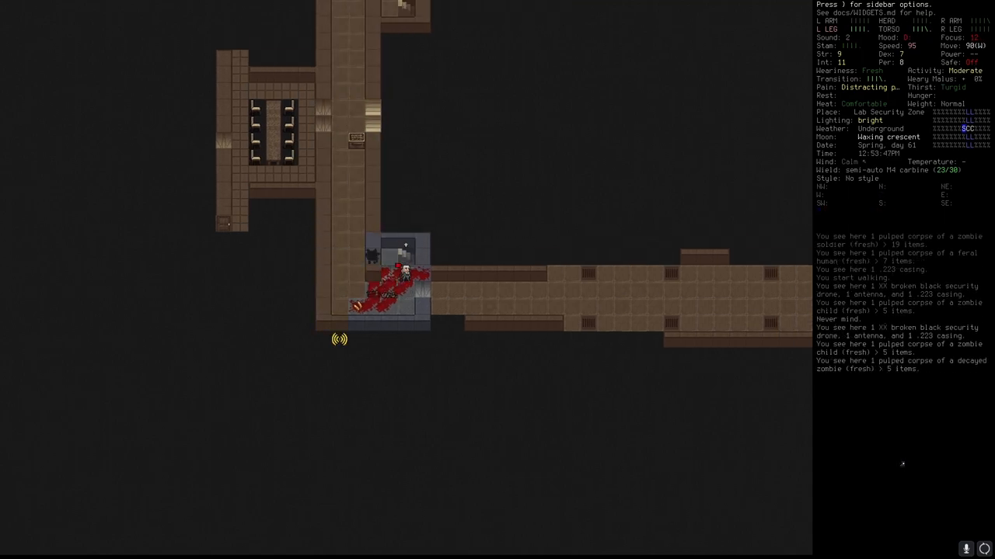
pyautogui.press('k')
pyautogui.press('j')
pyautogui.press('j')
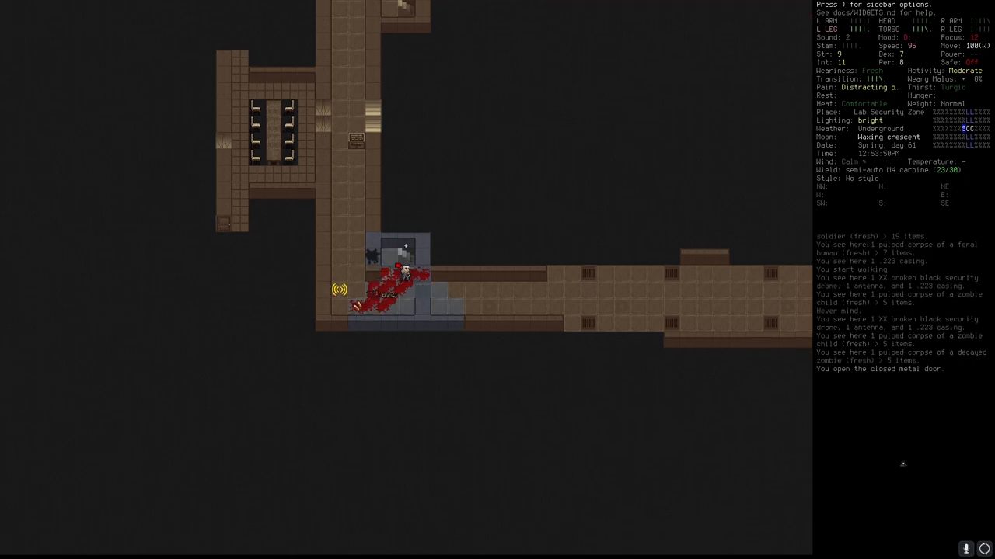
pyautogui.press('X')
pyautogui.press('l')
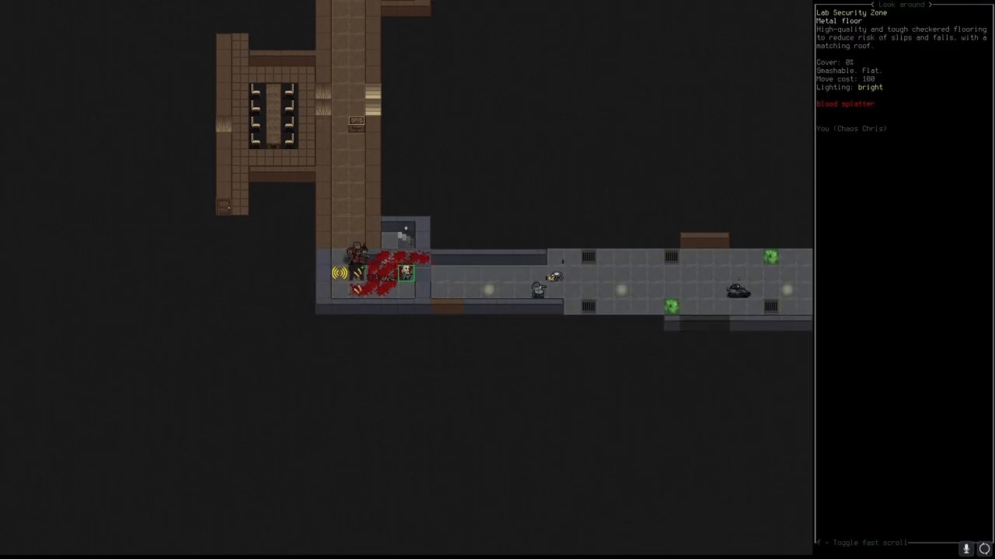
pyautogui.press('Escape')
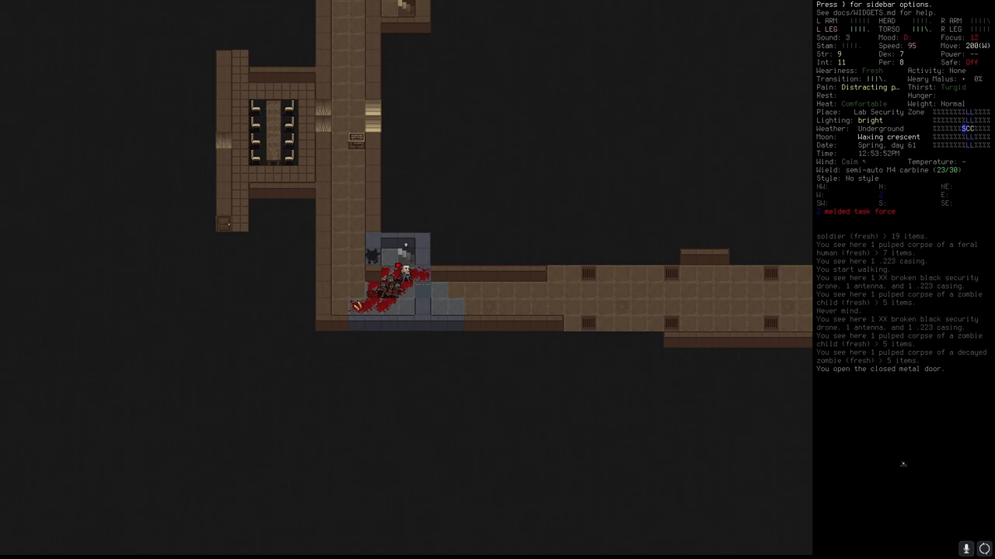
# Step: Step north and move to a different level of the lab
pyautogui.press('k')
pyautogui.press('M')
pyautogui.press('Escape')
pyautogui.press('less')
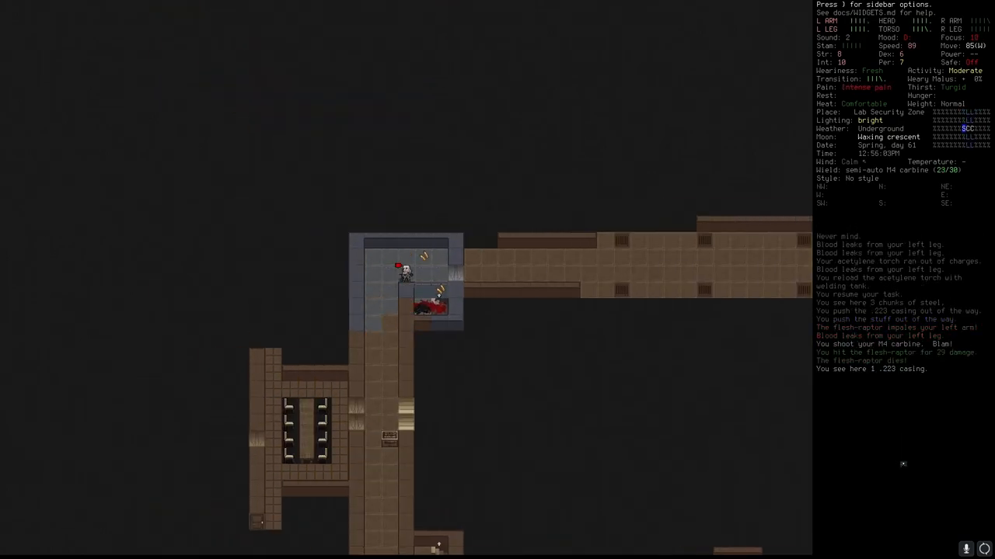
# Step: Peek down the corridor ahead, then walk south along it toward the doorway
pyautogui.press('X')
pyautogui.press('Up')
pyautogui.press('Down')
pyautogui.press('Down')
pyautogui.press('Down')
pyautogui.press('Down')
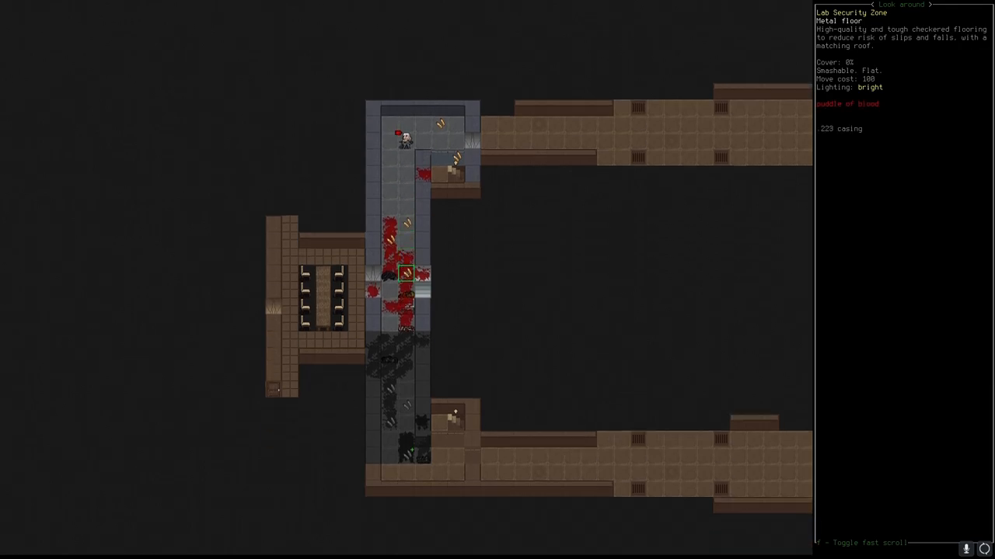
pyautogui.press('Escape')
pyautogui.press('Down')
pyautogui.press('Down')
pyautogui.press('Down')
pyautogui.press('Down')
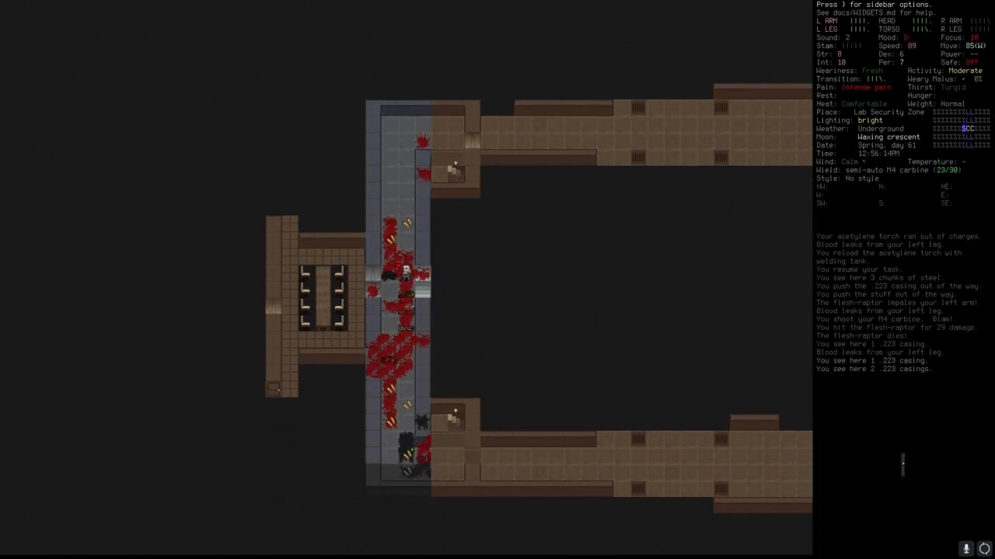
pyautogui.press('Down')
pyautogui.press('Down')
# Step: Inspect the empty door frame, take a grenade in hand and pull its pin
pyautogui.press('X')
pyautogui.press('Right')
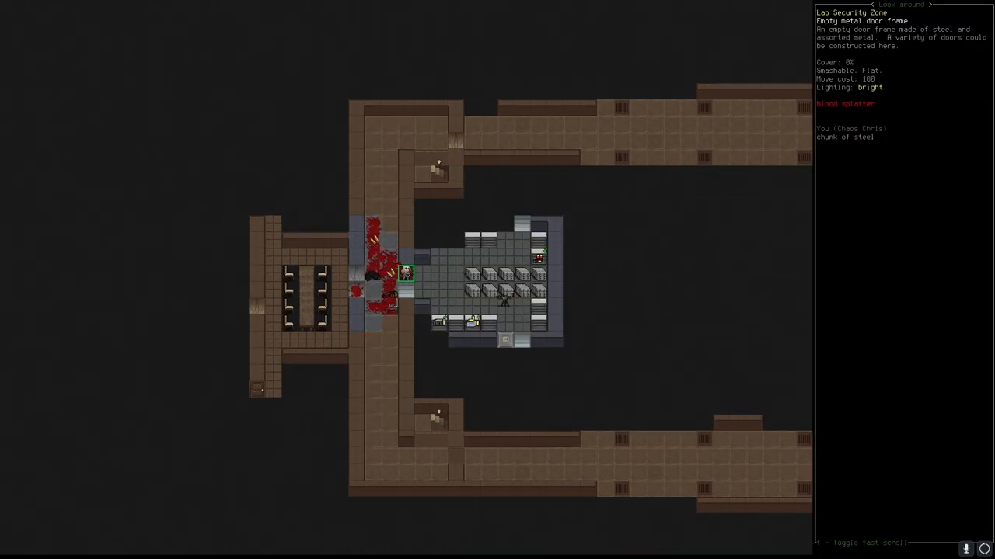
pyautogui.press('Escape')
pyautogui.press('w')
pyautogui.press('Return')
pyautogui.press('a')
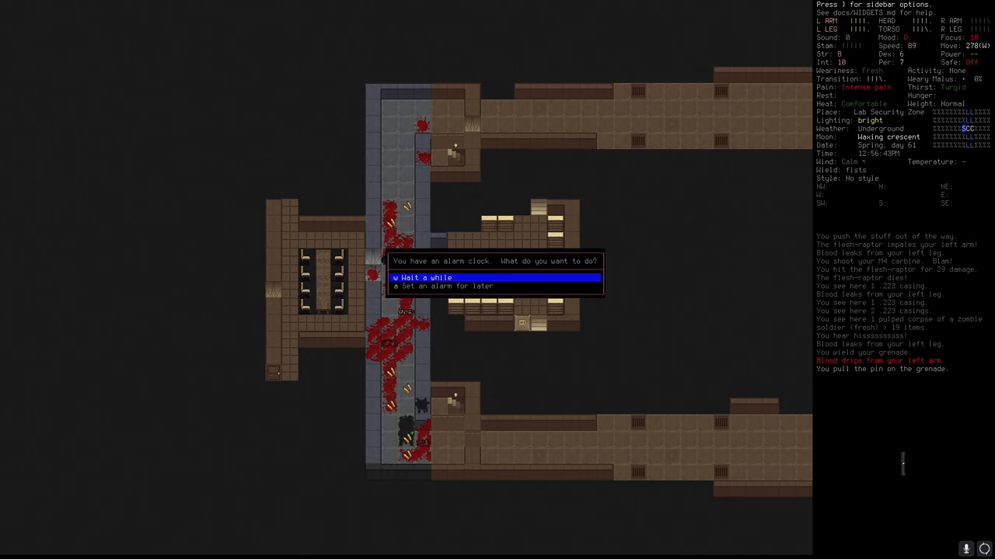
pyautogui.press('Return')
# Step: Run south away from the blast, press the bleeding wound while waiting, then stop running
pyautogui.press('"')
pyautogui.press('r')
pyautogui.press('Down')
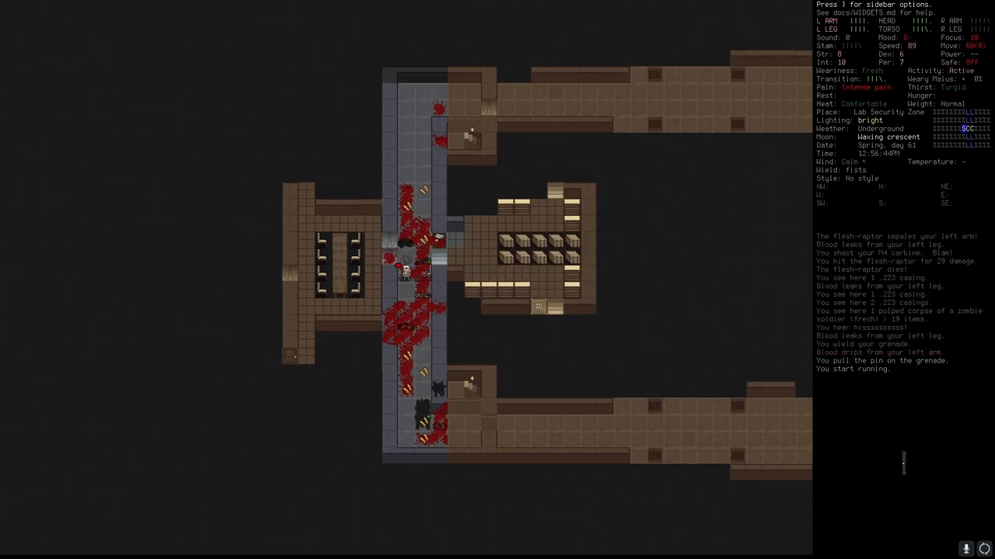
pyautogui.press('Down')
pyautogui.press('Down')
pyautogui.press('.')
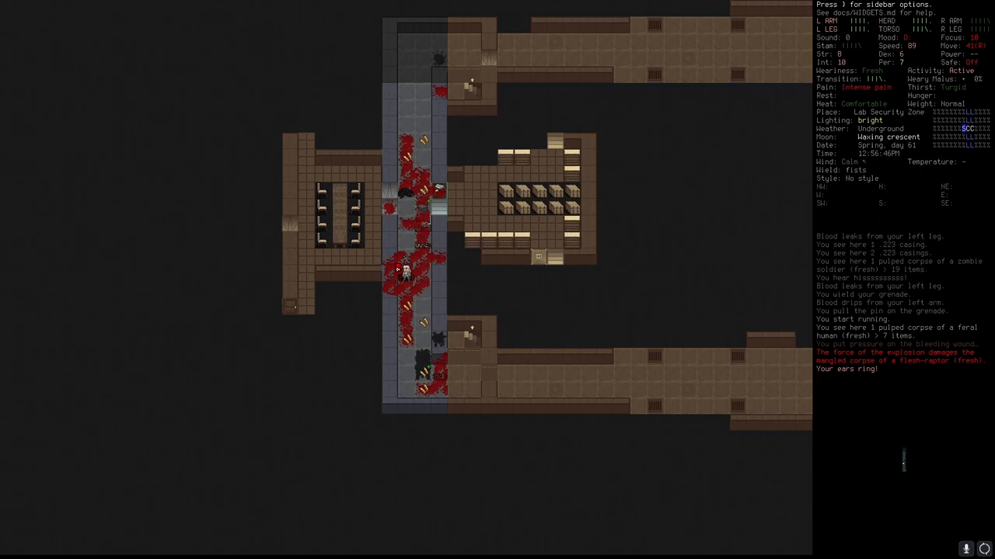
pyautogui.press('"')
# Step: Walk into the storage room, continue south through the concrete wall and examine the combat mech
pyautogui.press('w')
pyautogui.press('Up')
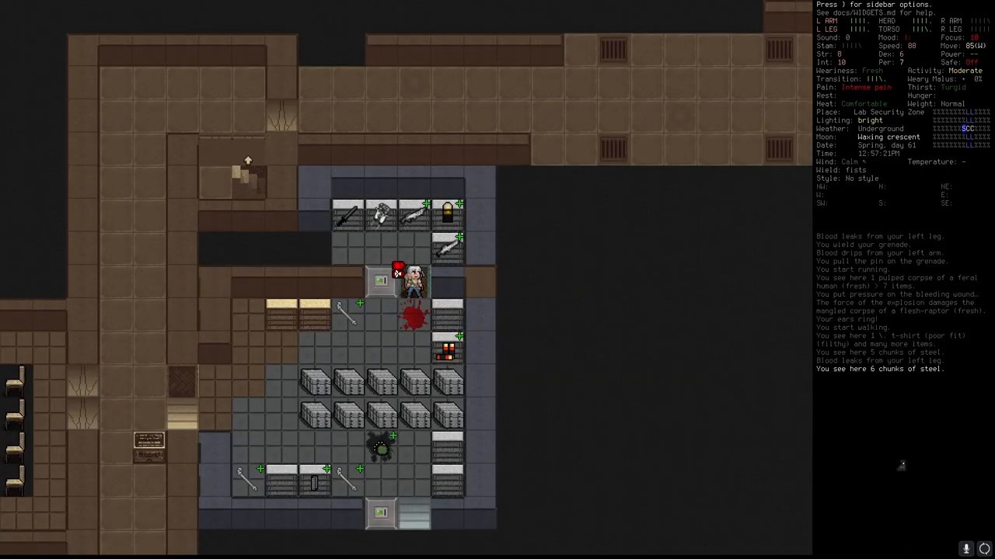
pyautogui.press('Up')
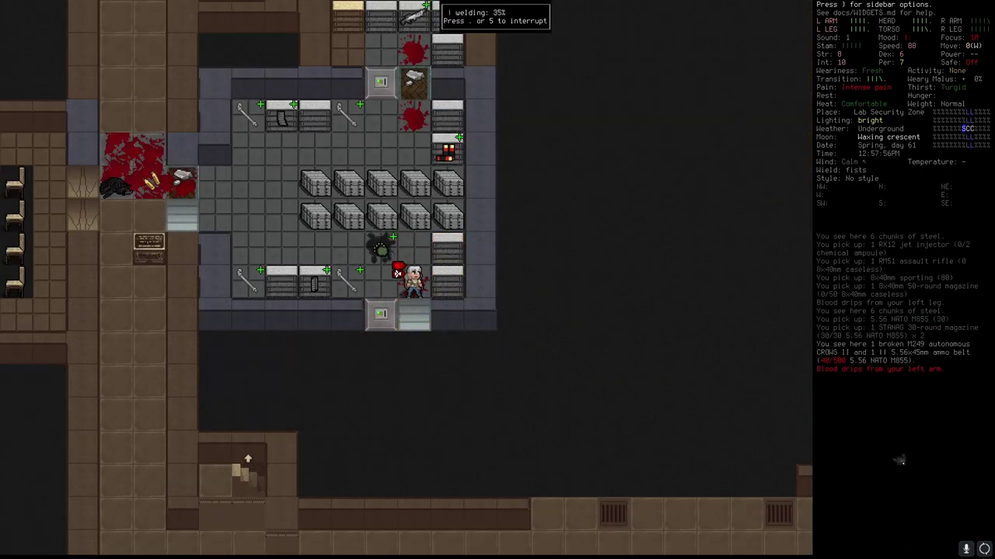
pyautogui.press('Down')
pyautogui.press('Down')
pyautogui.press('Down')
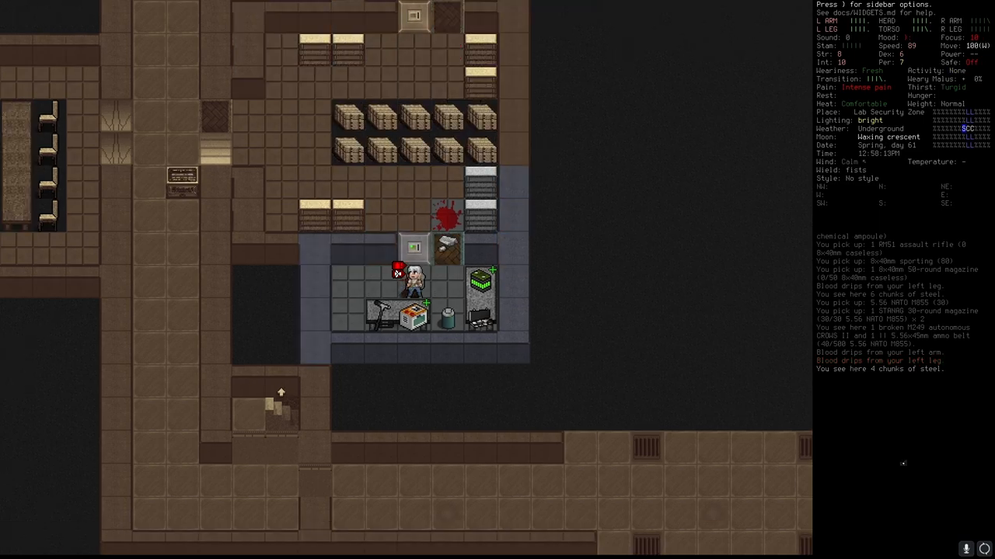
pyautogui.press('Down')
pyautogui.press('x')
pyautogui.press('Down')
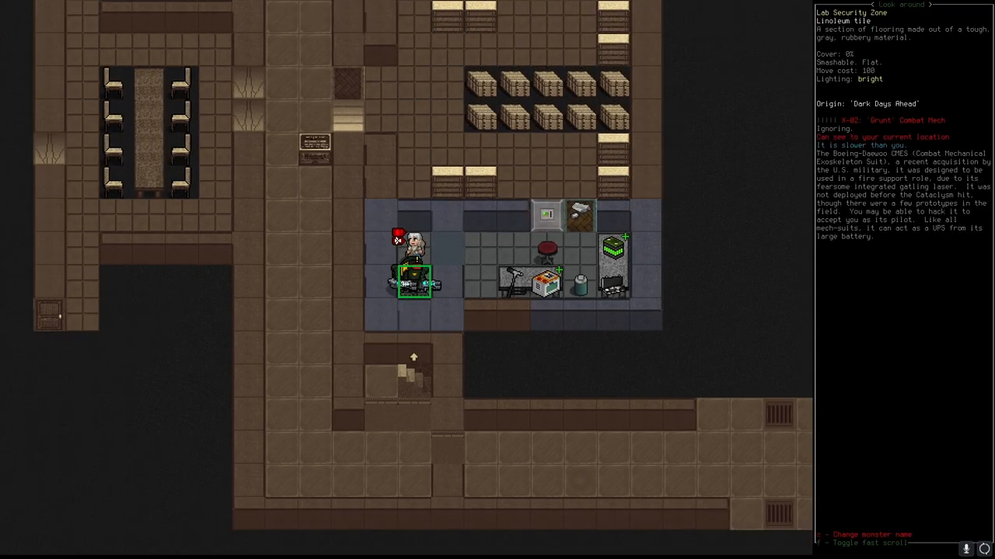
pyautogui.press('Escape')
pyautogui.press('Down')
pyautogui.press('Down')
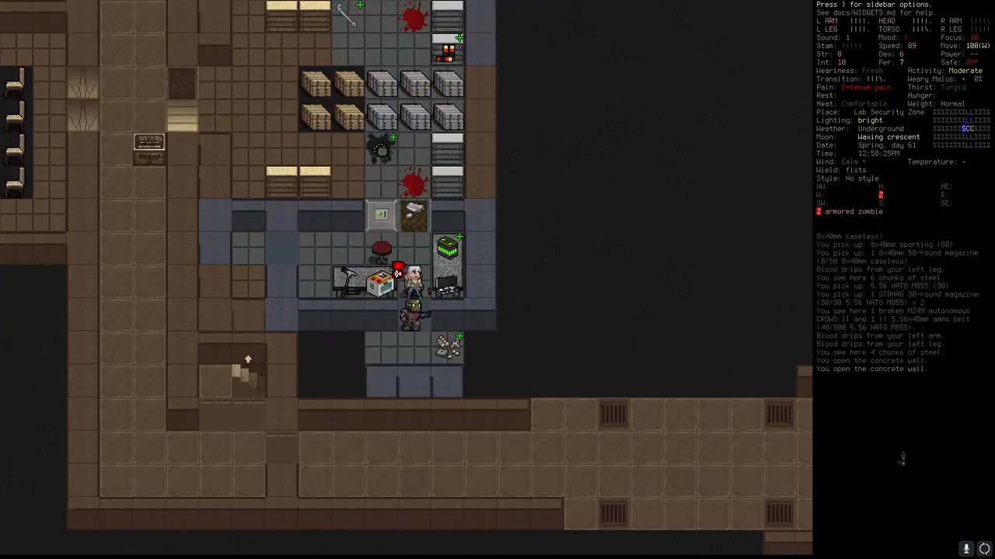
# Step: Switch to running and flee north away from the armored zombie
pyautogui.press('"')
pyautogui.press('Down')
pyautogui.press('r')
pyautogui.press('Up')
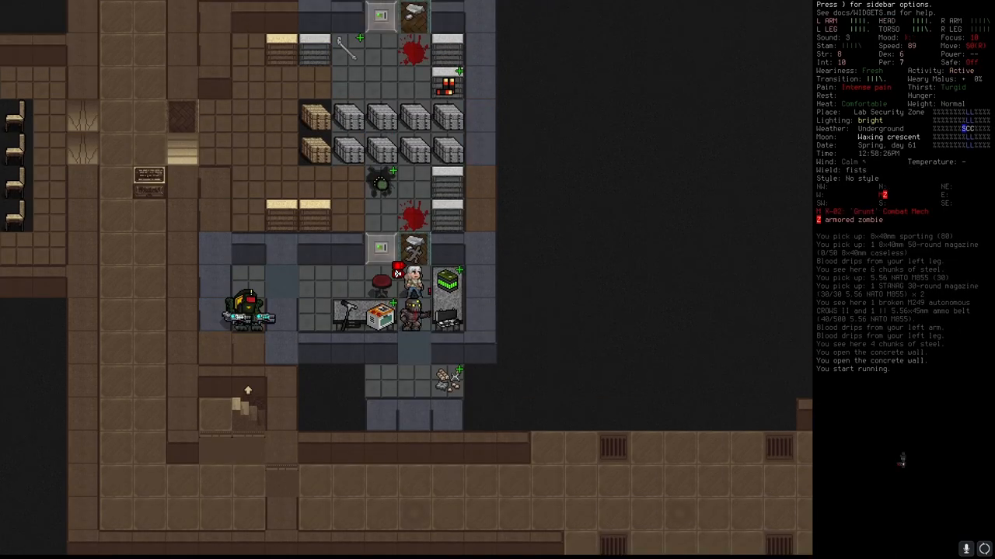
pyautogui.press('Up')
pyautogui.press('Up')
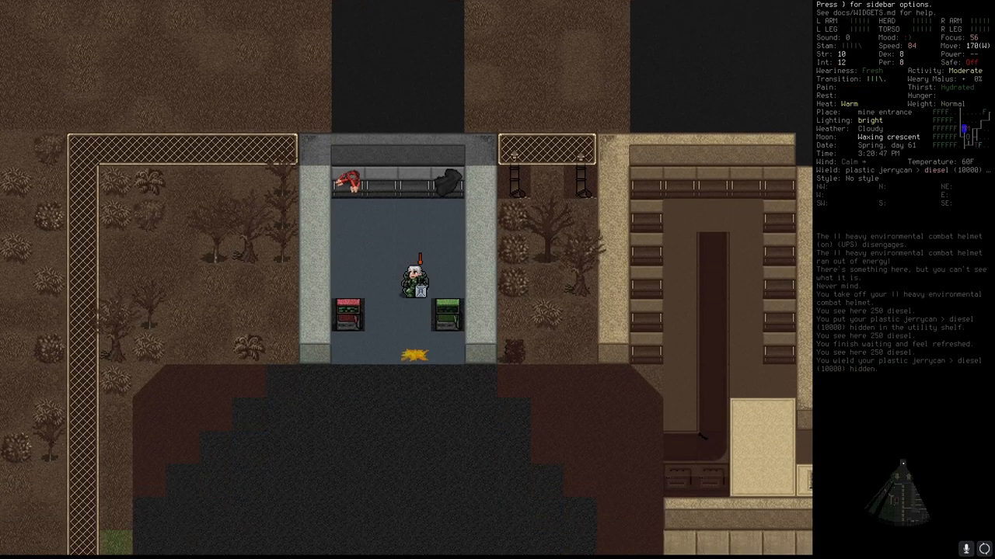
# Step: Fill the worn power armor generator frame with diesel, then wait outside to catch breath
pyautogui.press('Down')
pyautogui.press('Down')
pyautogui.press('r')
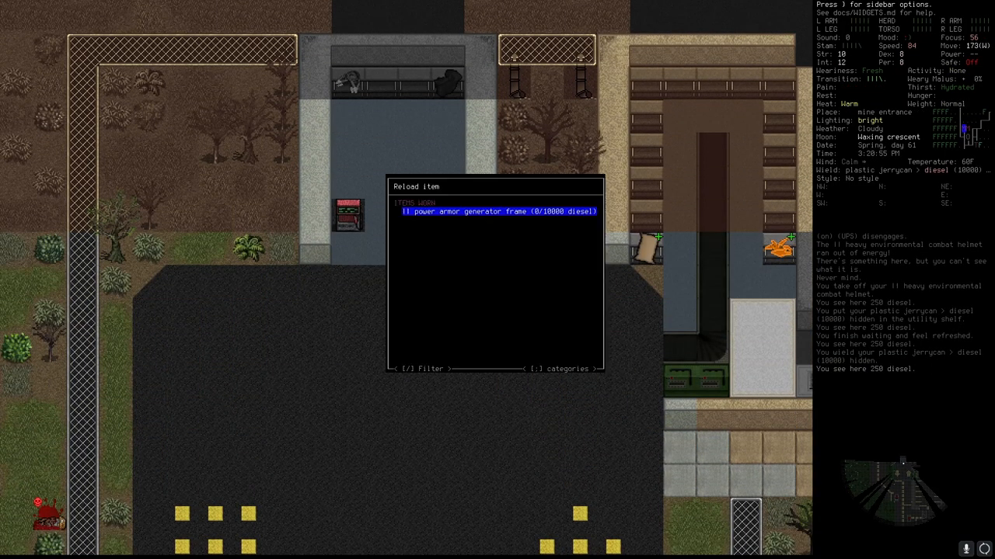
pyautogui.press('Return')
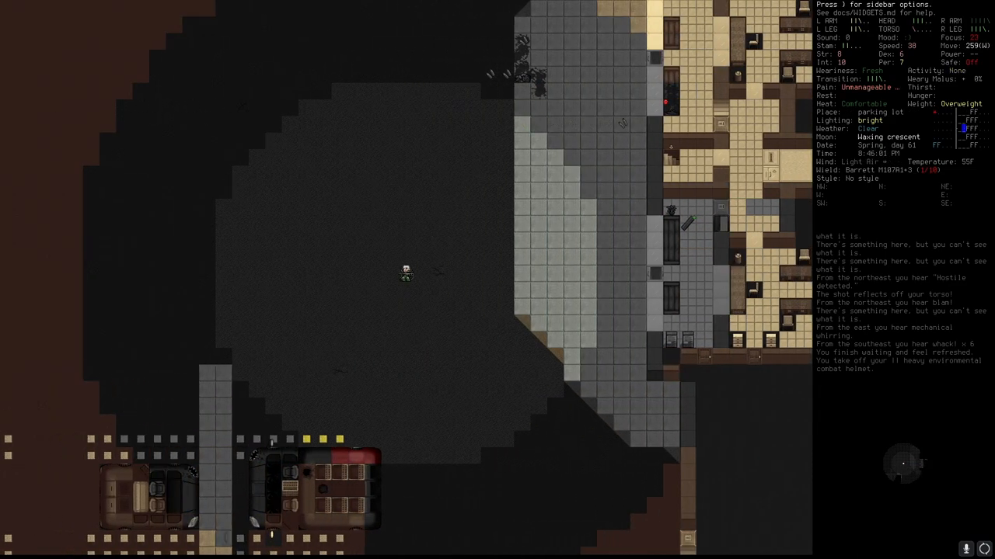
pyautogui.press('|')
pyautogui.press('Return')
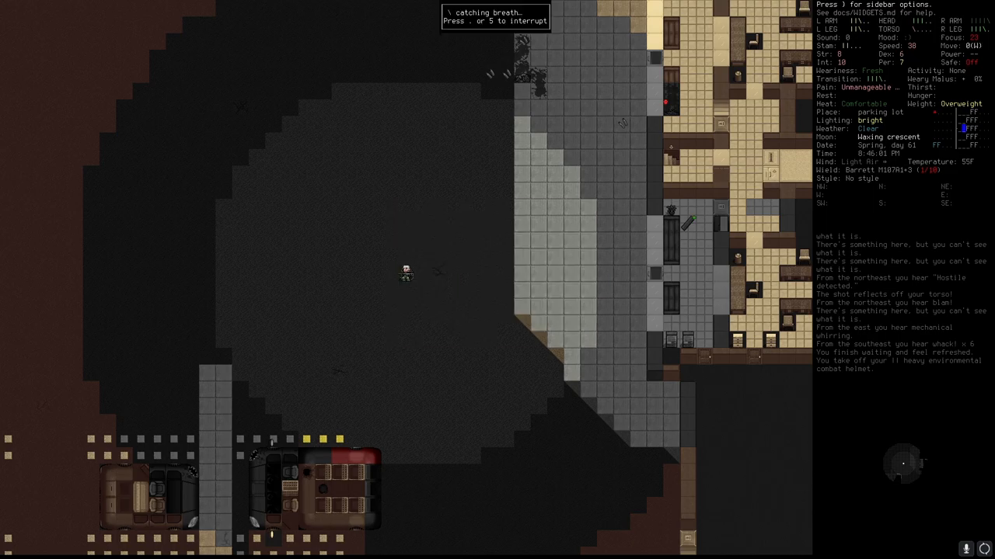